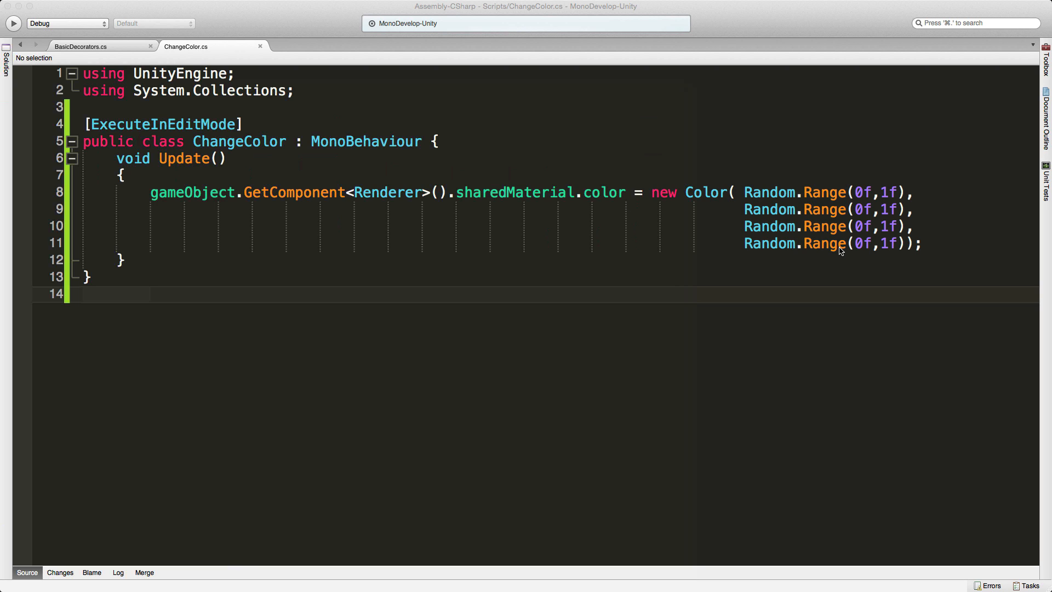
- Switch from MonoDevelop back to Unity and select the Cube in the Hierarchy
{"action": "key", "text": "super+Tab"}
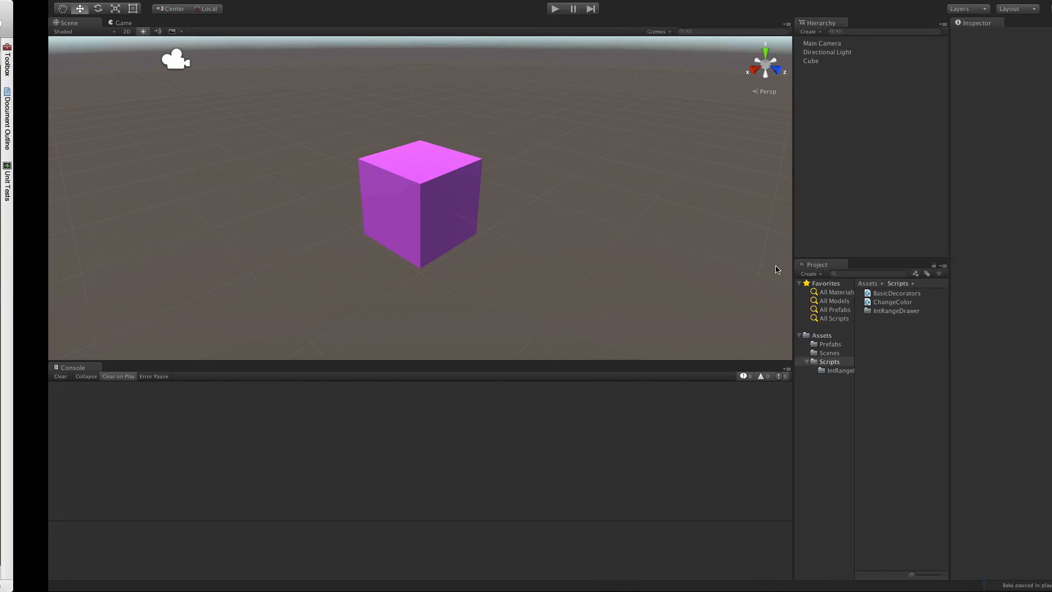
{"action": "left_click", "coordinate": [765, 61]}
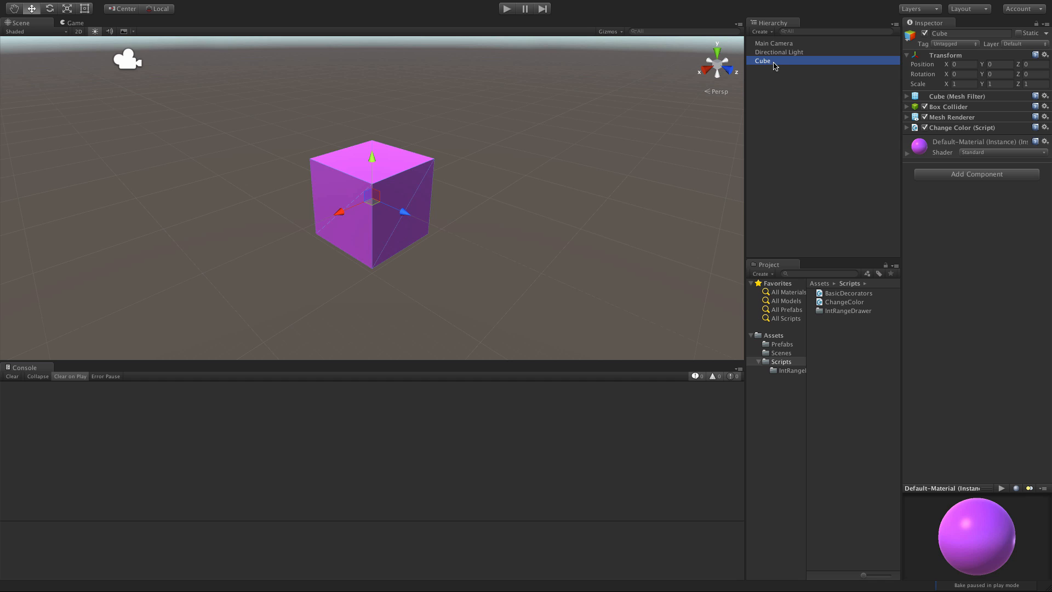
- Expand the Change Color (Script) component on the Cube and start Play mode
{"action": "mouse_move", "coordinate": [764, 62]}
{"action": "left_mouse_down"}
{"action": "mouse_move", "coordinate": [832, 61]}
{"action": "mouse_move", "coordinate": [773, 95]}
{"action": "mouse_move", "coordinate": [764, 64]}
{"action": "mouse_move", "coordinate": [774, 45]}
{"action": "mouse_move", "coordinate": [780, 88]}
{"action": "left_mouse_up"}
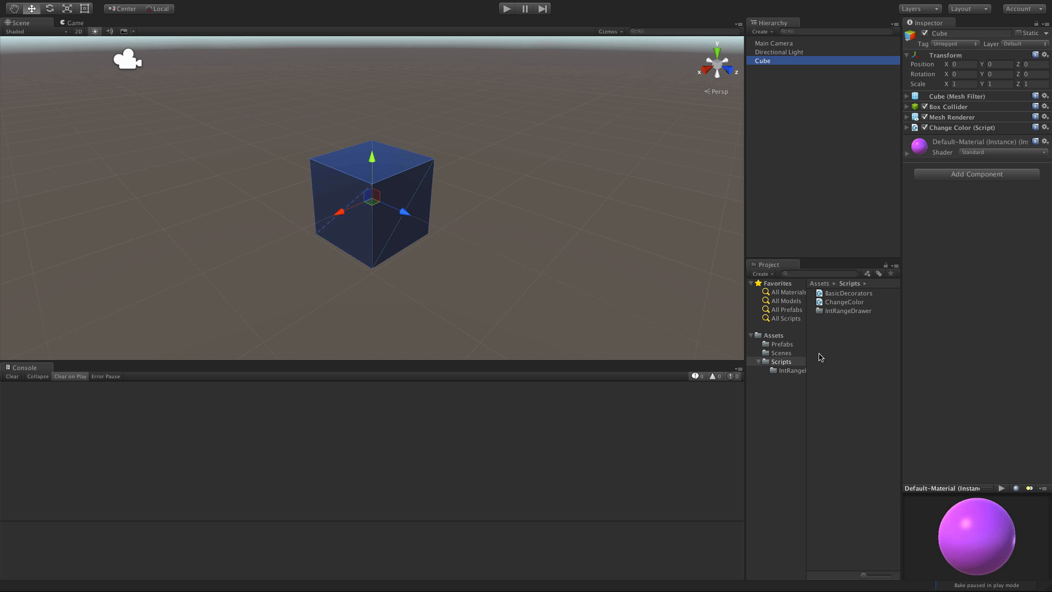
{"action": "left_click", "coordinate": [907, 128]}
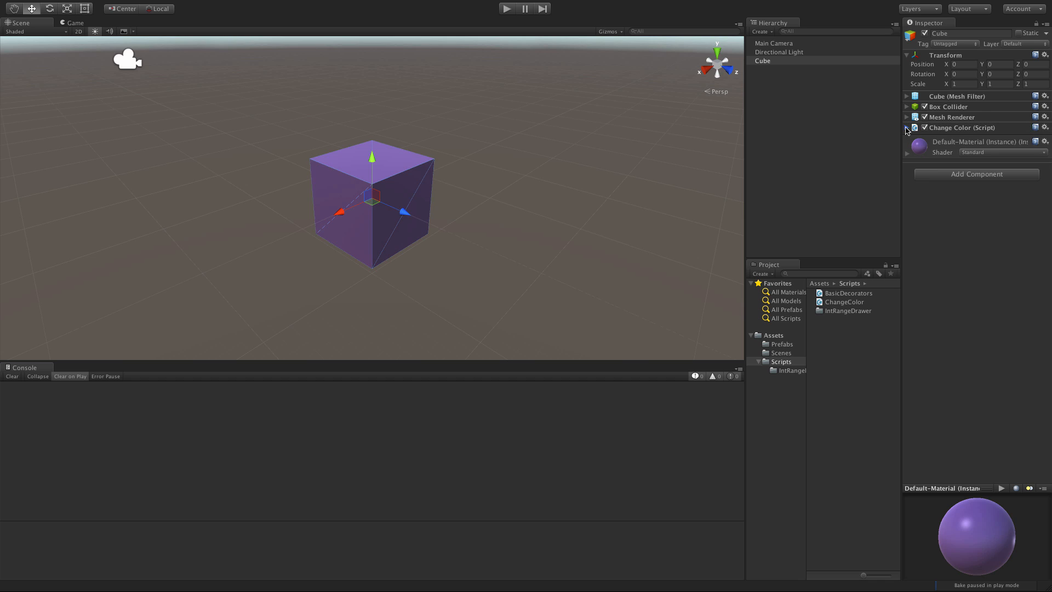
{"action": "left_click", "coordinate": [507, 8]}
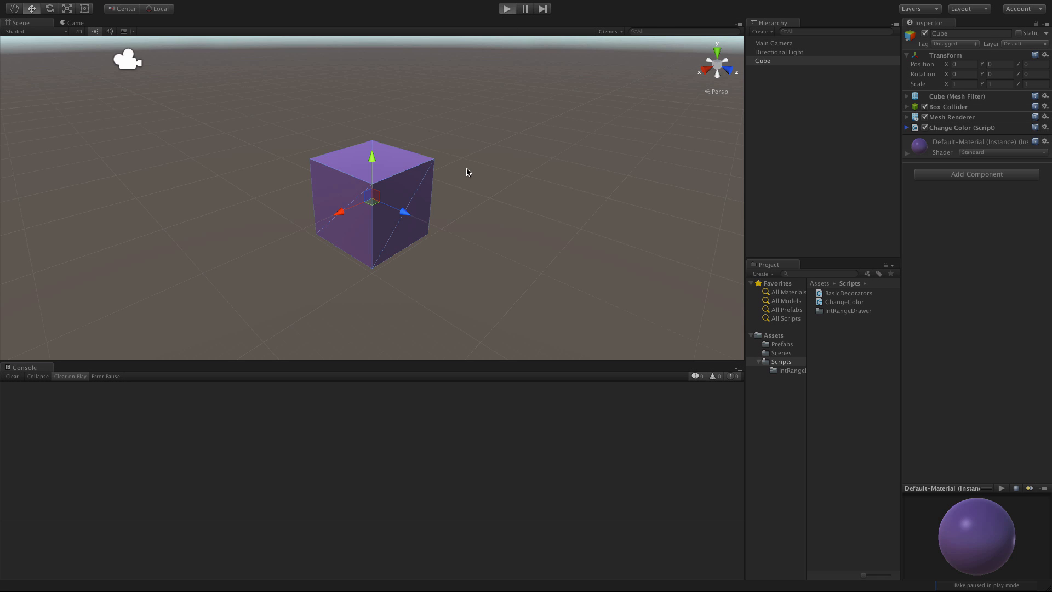